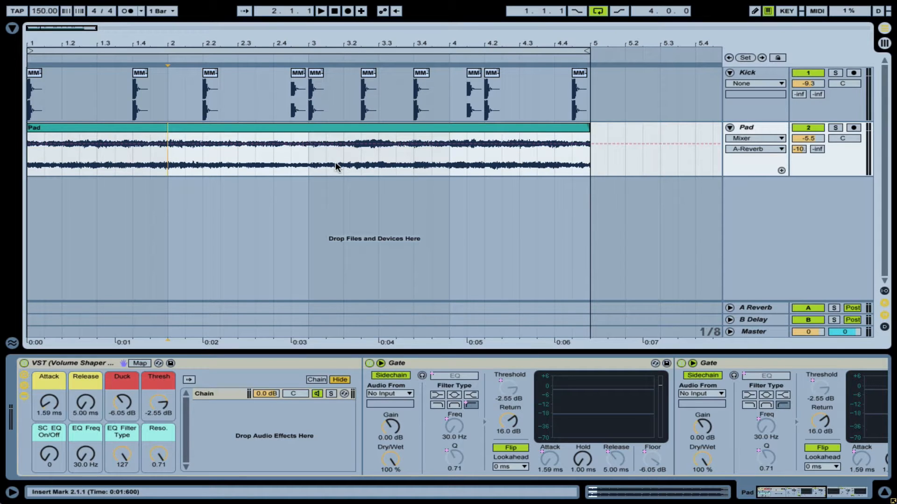
Step: Examine the Volume Shaper Tool rack on the Pad track, including its macro controls and its three chained Gates
left_click(453, 404)
scroll(452, 404, "right", 10)
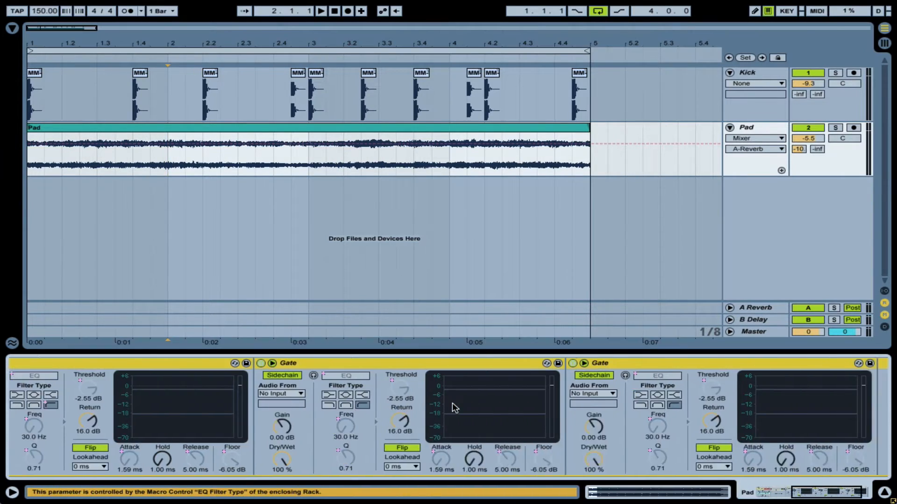
scroll(452, 404, "left", 10)
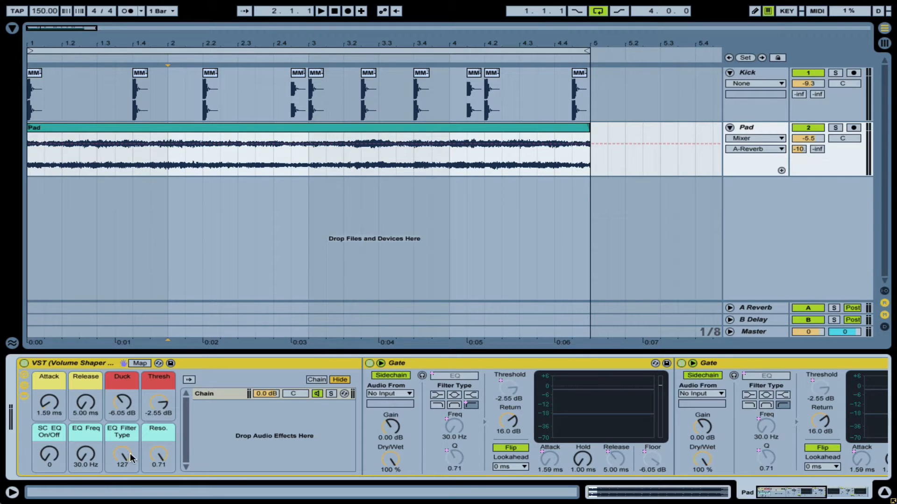
scroll(408, 424, "right", 5)
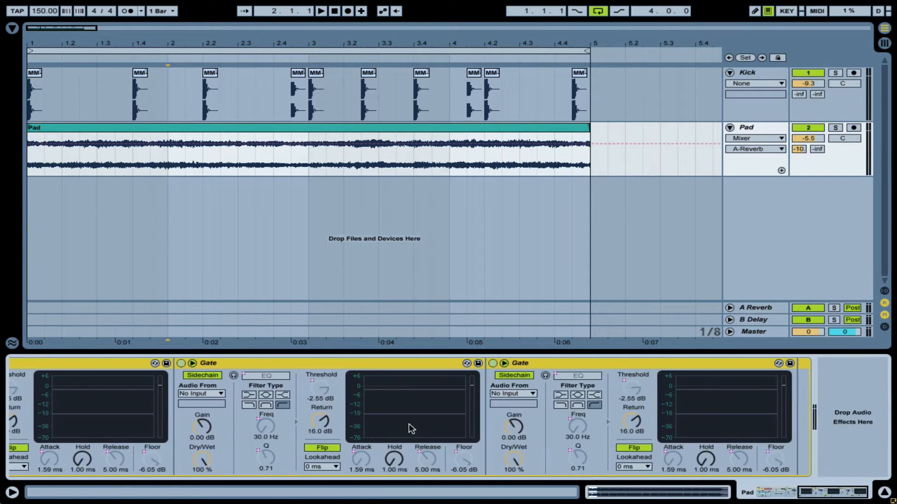
scroll(408, 424, "left", 5)
left_click(414, 363)
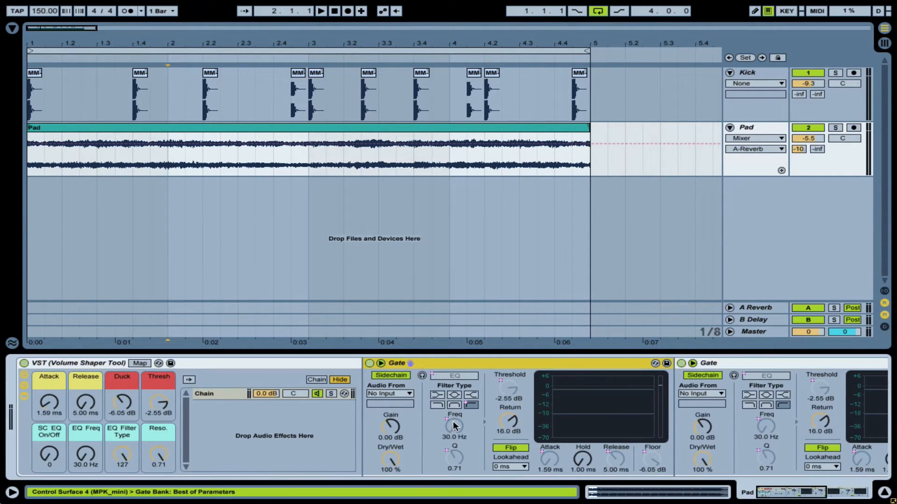
scroll(319, 402, "right", 5)
scroll(635, 390, "right", 3)
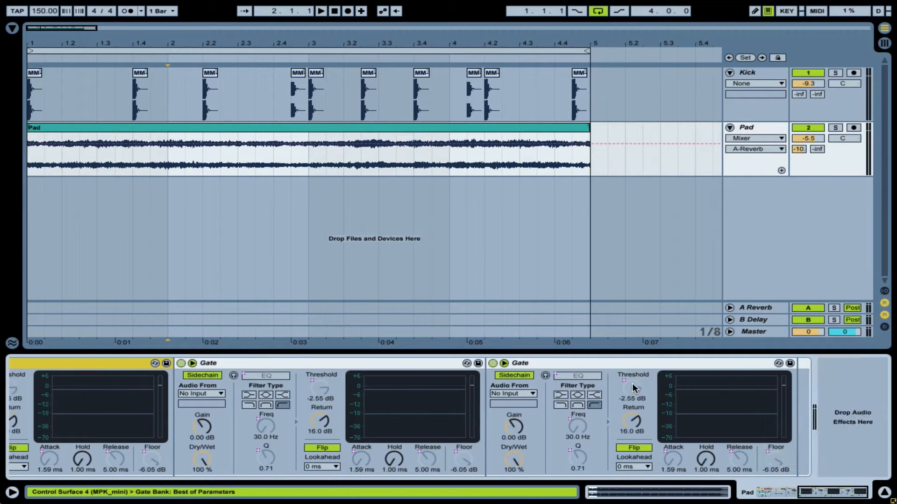
scroll(635, 391, "left", 8)
left_click(107, 363)
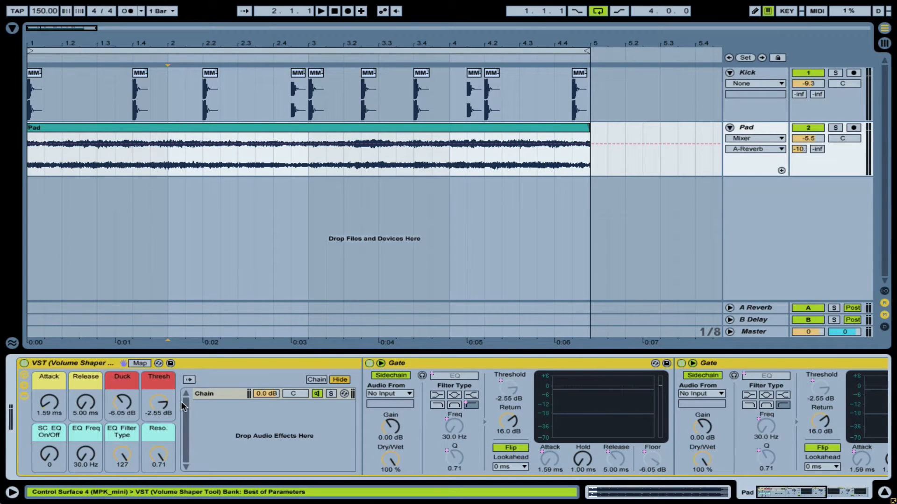
Step: Set the sidechain audio source of all three Gates on the Pad track to Kick
left_click(388, 393)
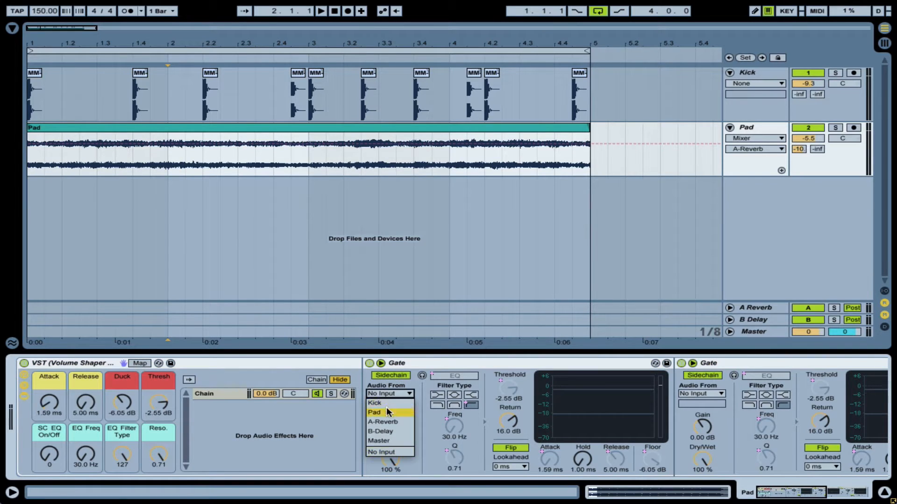
left_click(386, 403)
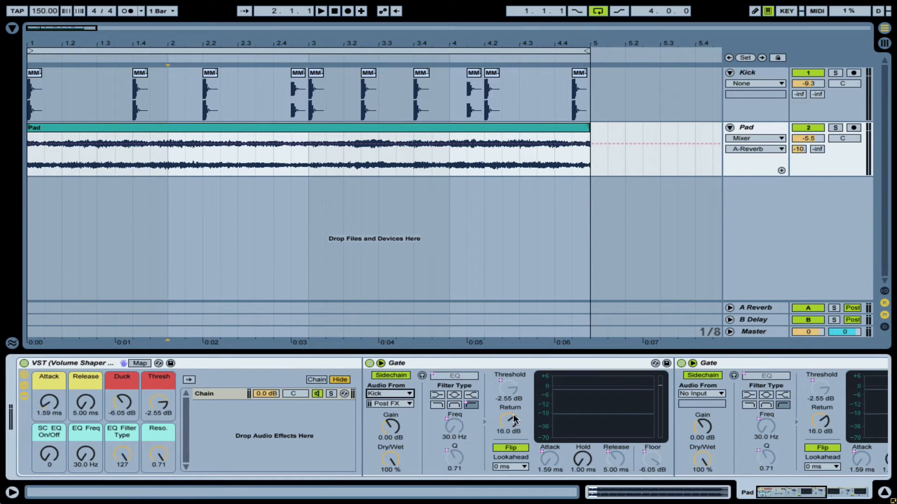
left_click(696, 393)
left_click(695, 400)
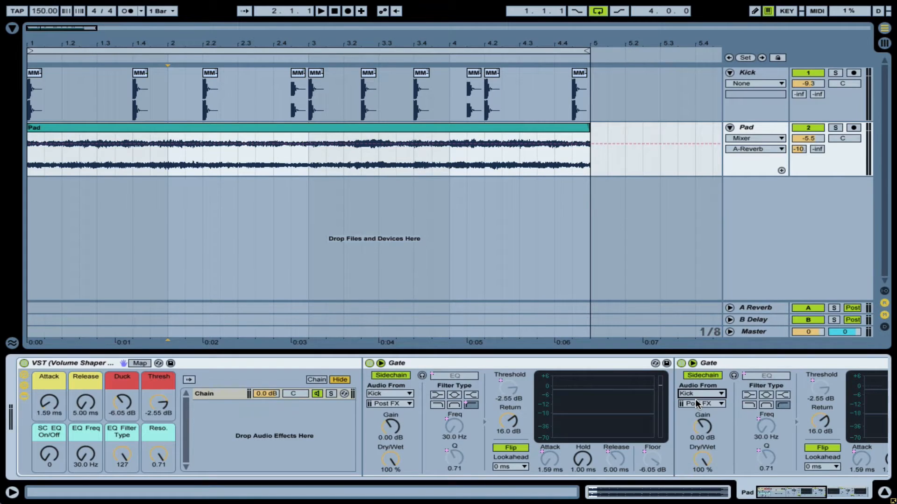
scroll(695, 400, "right", 8)
left_click(647, 394)
left_click(628, 404)
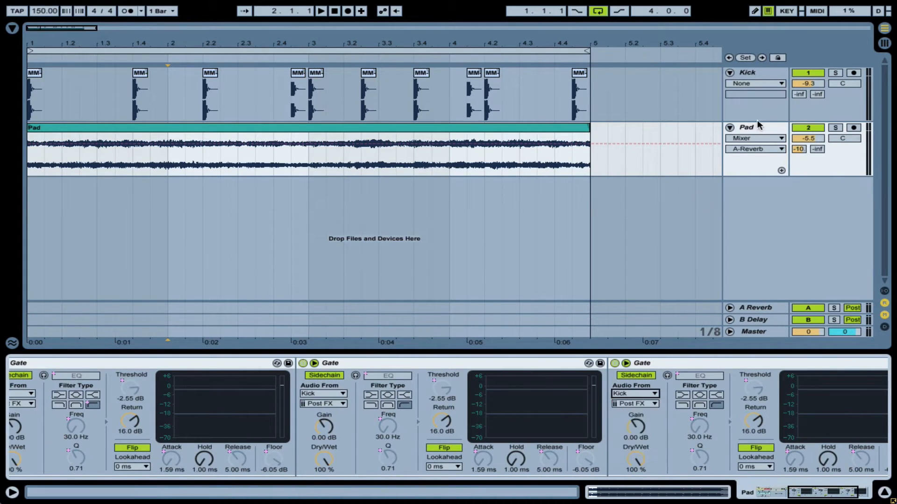
scroll(290, 427, "left", 8)
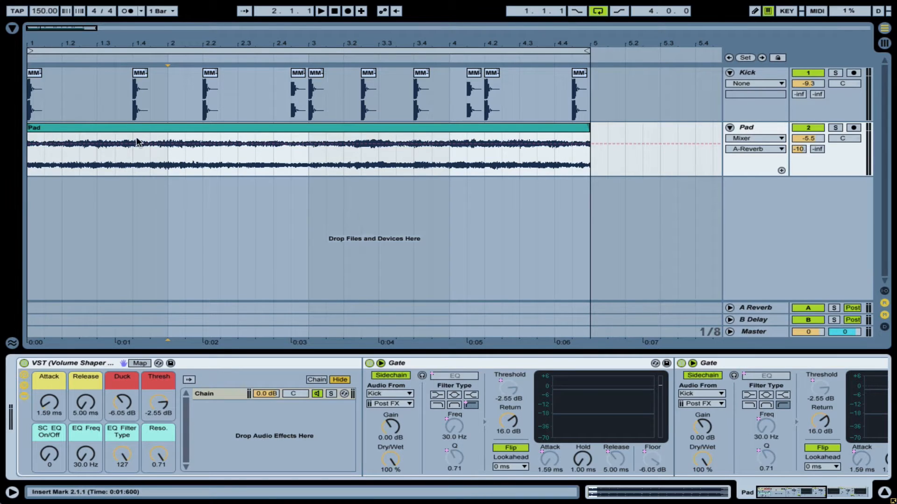
Step: Select the four-bar kick pattern on the Kick track, followed by the Pad clip
left_click(589, 81)
left_click_drag(589, 81, 28, 95)
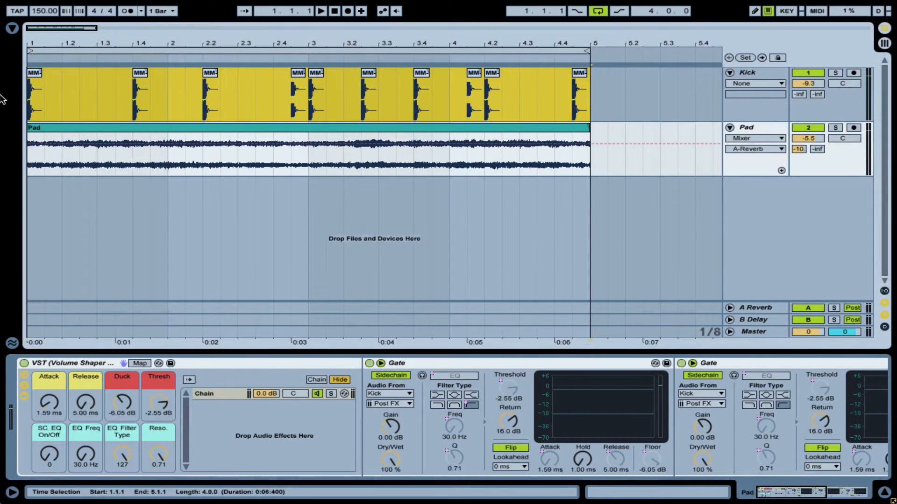
left_click(487, 123)
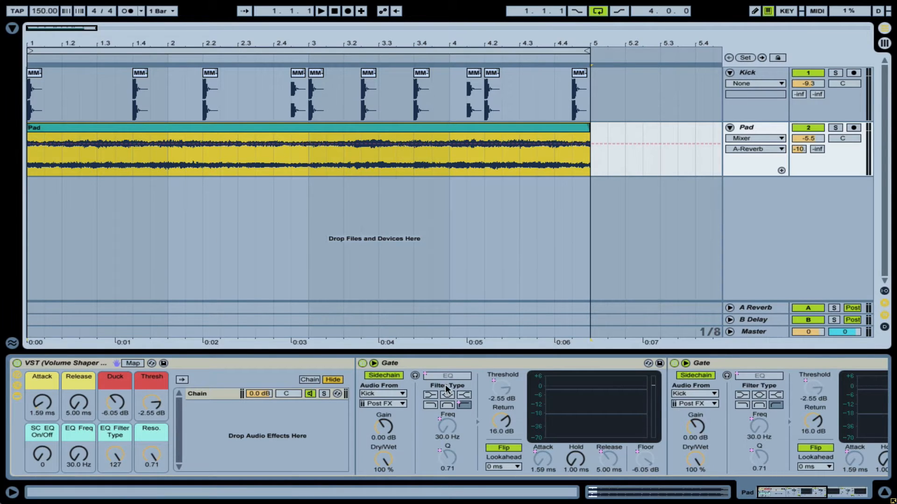
Step: Examine the SC EQ On/Off macro and the sidechain EQ sections it controls across the three Gates
scroll(442, 388, "right", 3)
scroll(443, 392, "left", 3)
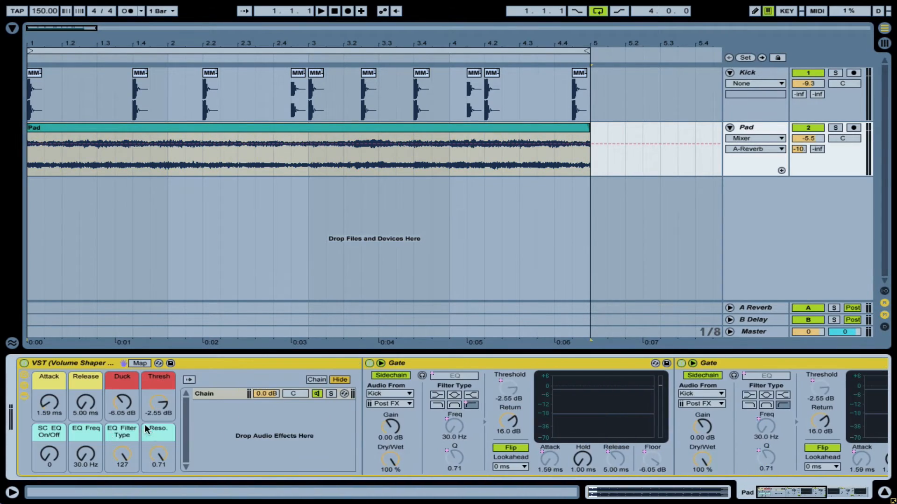
scroll(342, 461, "right", 8)
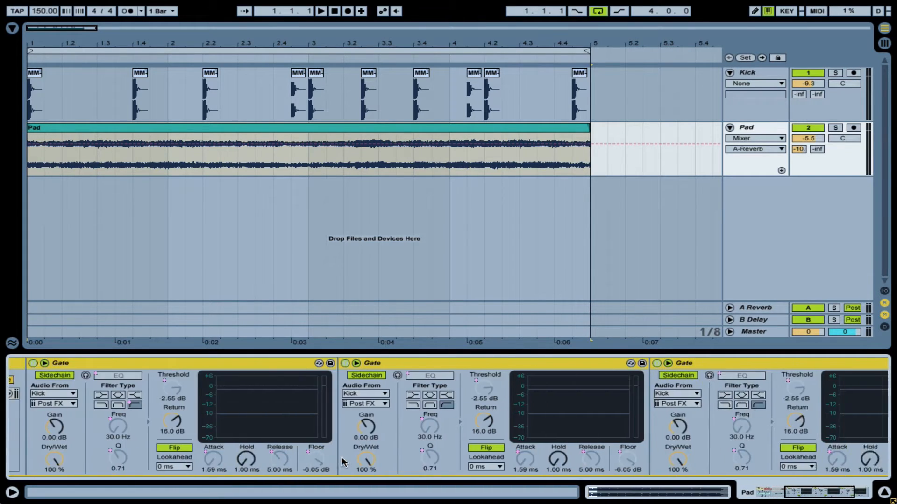
scroll(342, 462, "left", 8)
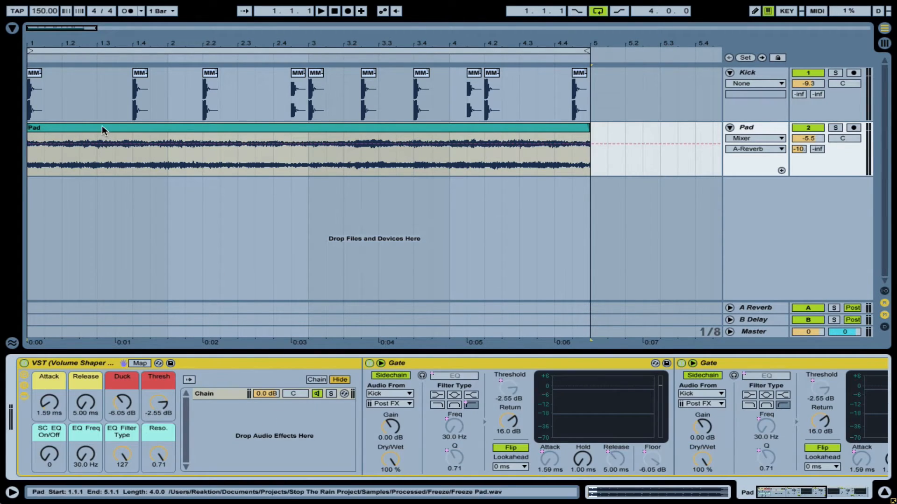
left_click(49, 454)
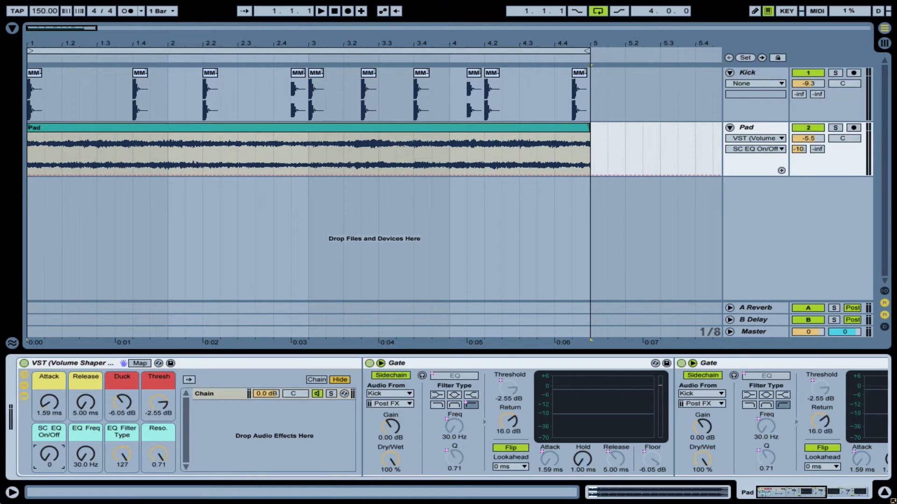
left_click_drag(49, 454, 49, 481)
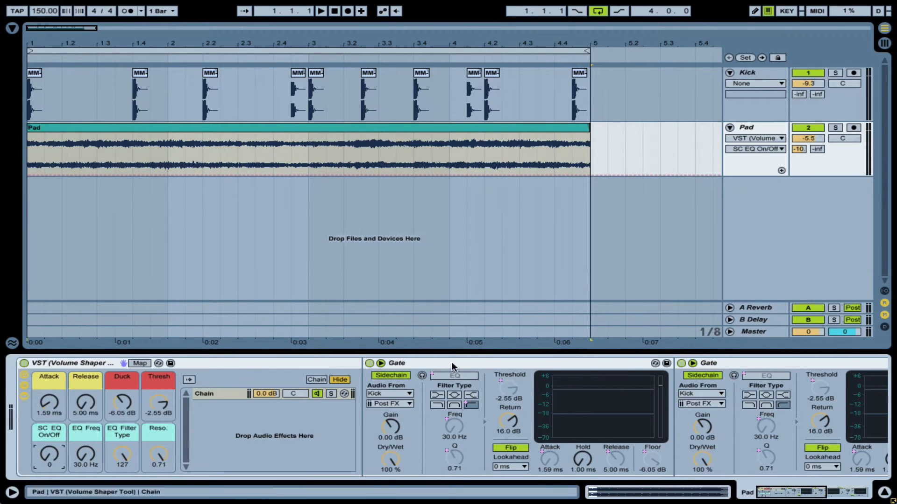
scroll(575, 405, "right", 7)
scroll(574, 405, "left", 7)
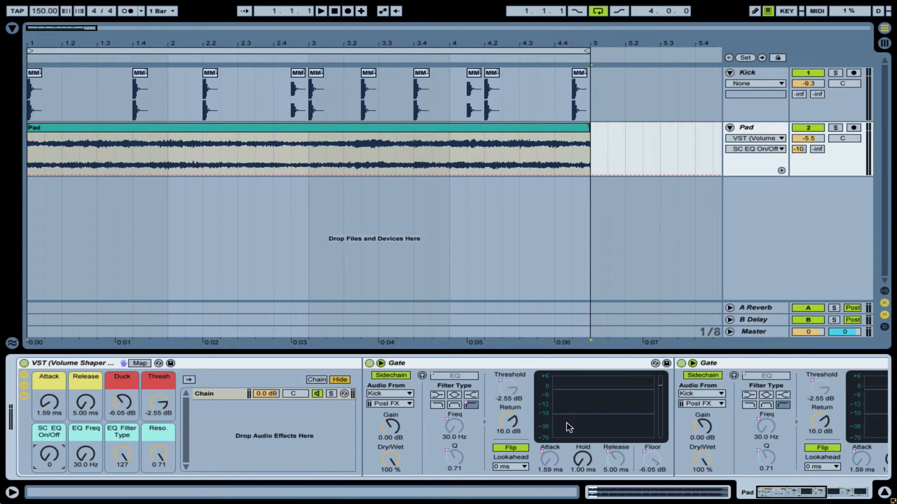
Step: Examine the Thresh macro and the matching threshold settings in the chained Gates
left_click(158, 405)
scroll(528, 434, "right", 5)
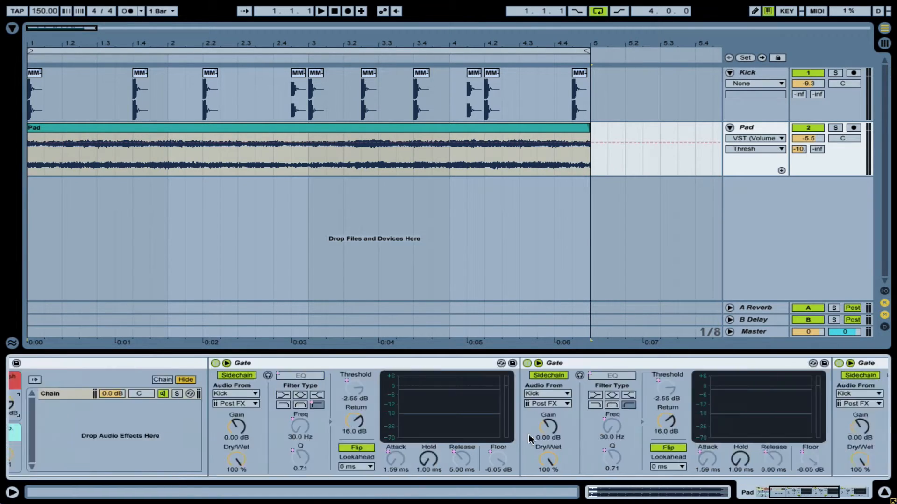
scroll(236, 396, "left", 5)
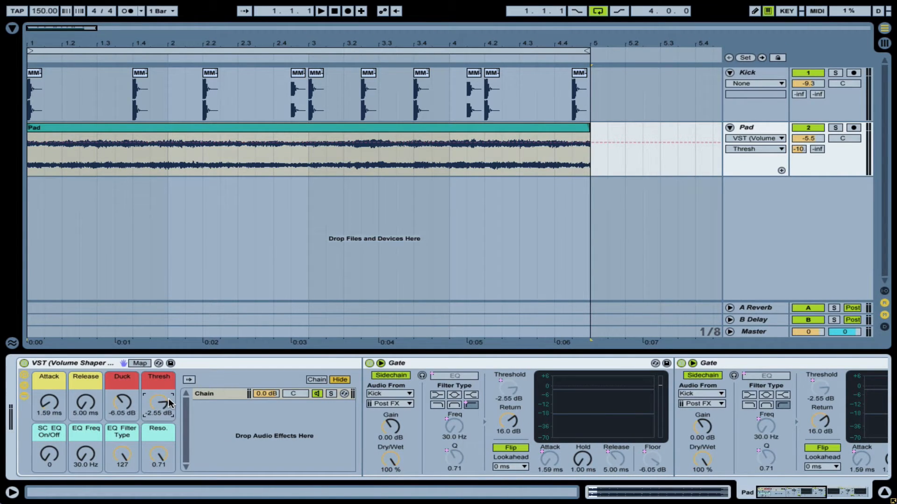
scroll(420, 453, "right", 13)
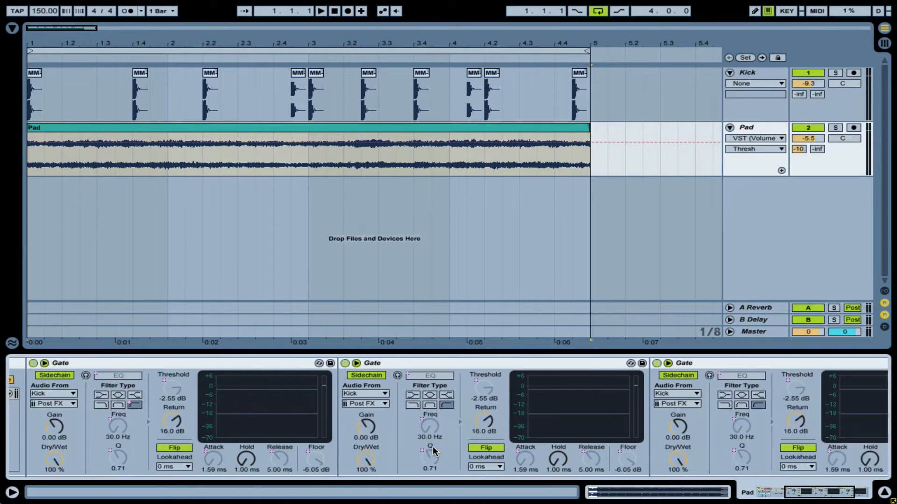
scroll(435, 450, "left", 13)
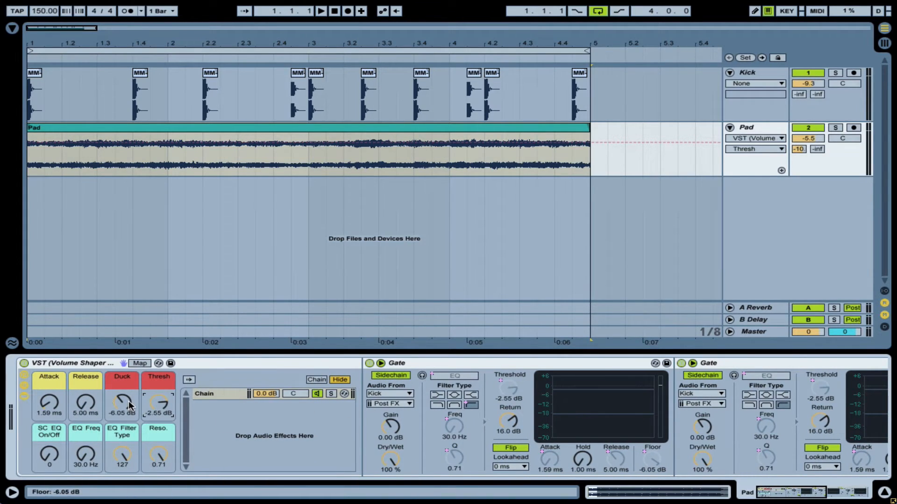
Step: Set the rack's Attack macro to 0.81 ms and play the loop briefly to check the first Gate's display
left_click(85, 401)
left_click_drag(47, 405, 46, 405)
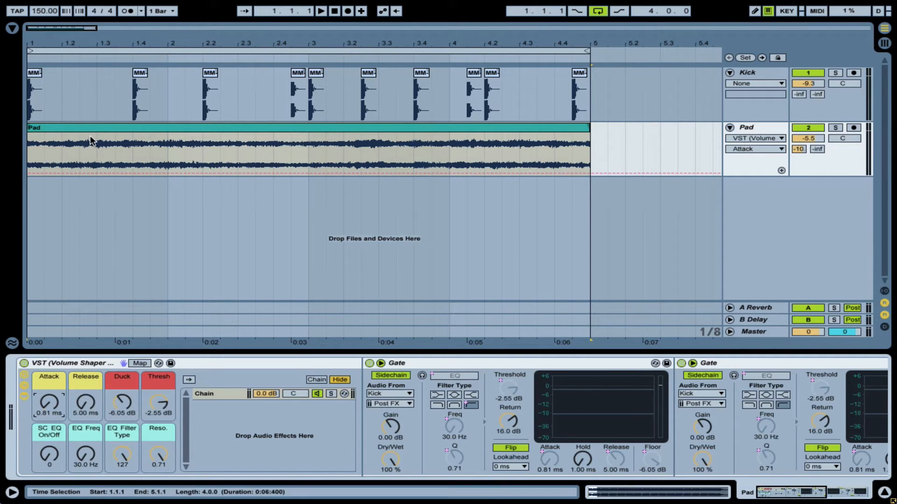
key("space")
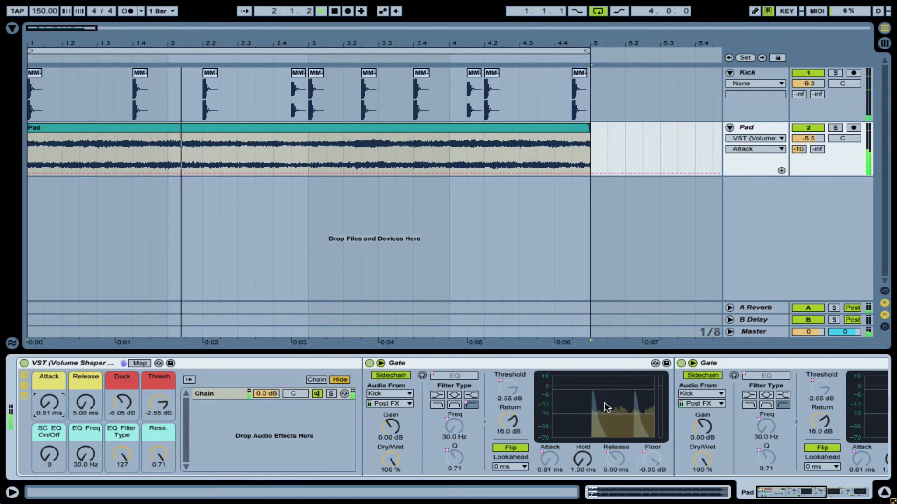
key("space")
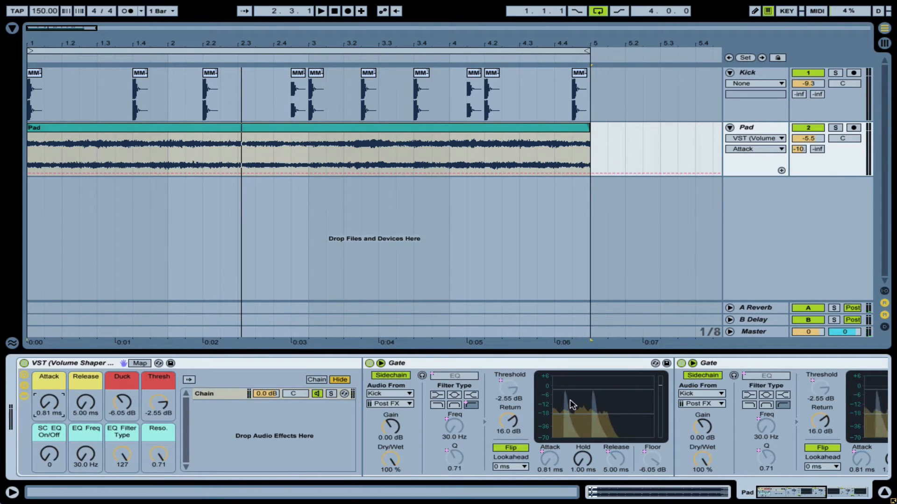
Step: Play the loop and compare the kick's sidechain signal with the threshold in all three Gate displays
scroll(622, 403, "right", 10)
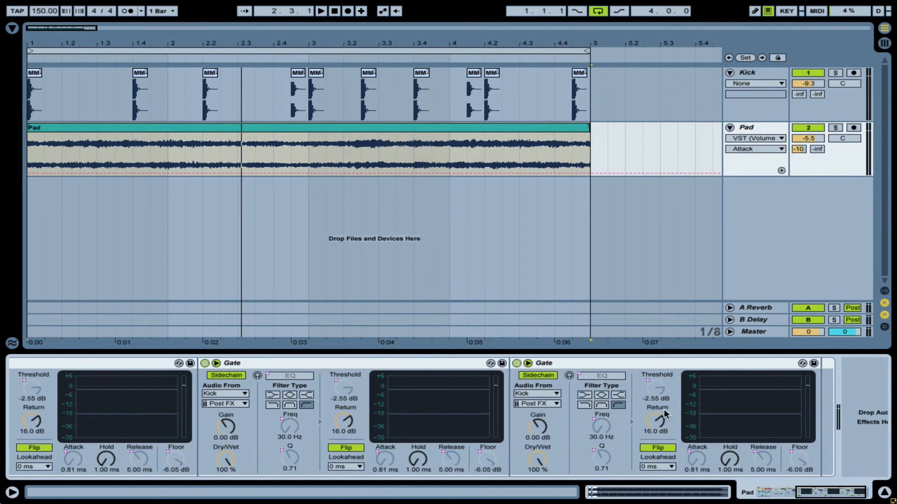
key("space")
scroll(575, 409, "left", 1)
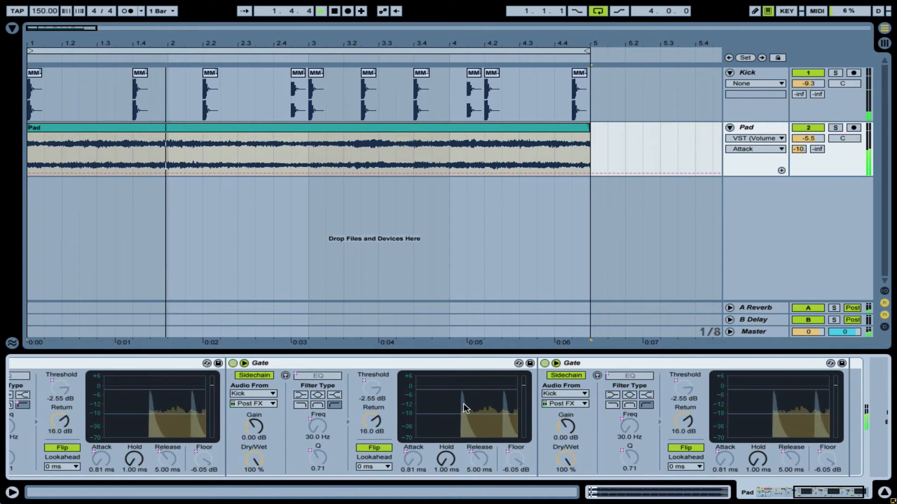
scroll(470, 408, "left", 3)
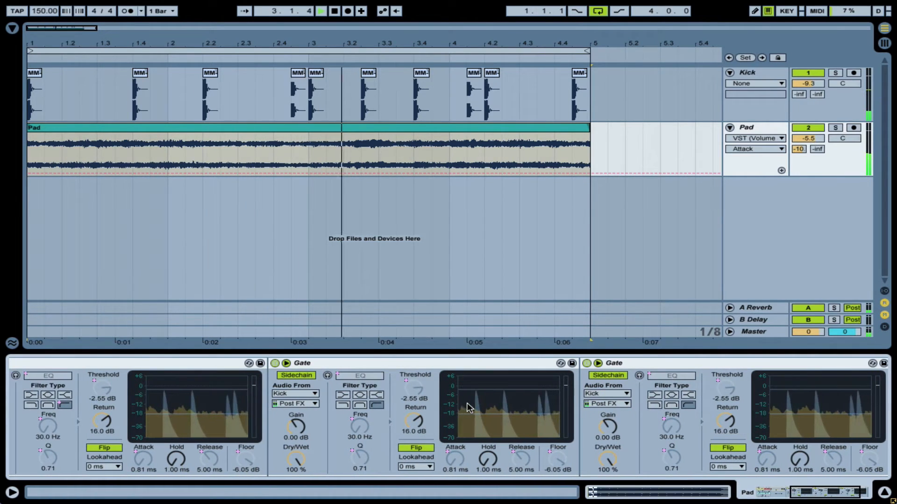
scroll(509, 402, "left", 15)
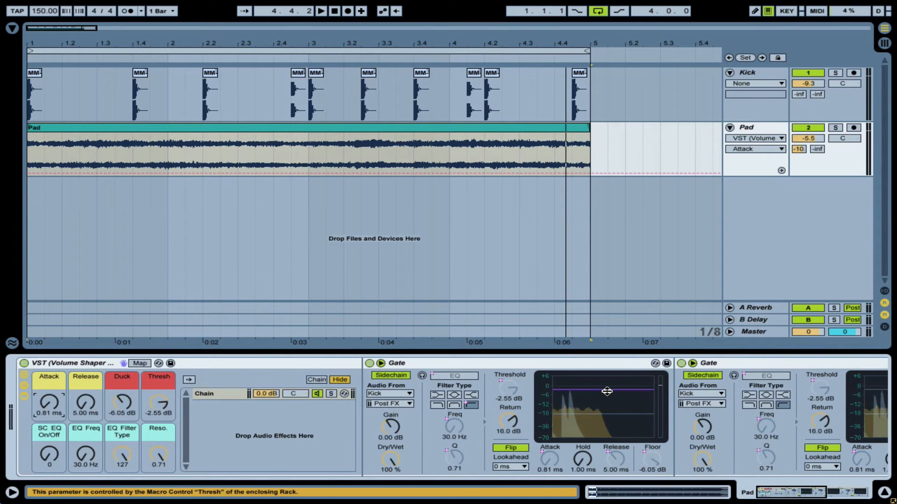
Step: Try the rack's Thresh macro at -12.0 dB and play the loop to check the ducking
left_click(159, 403)
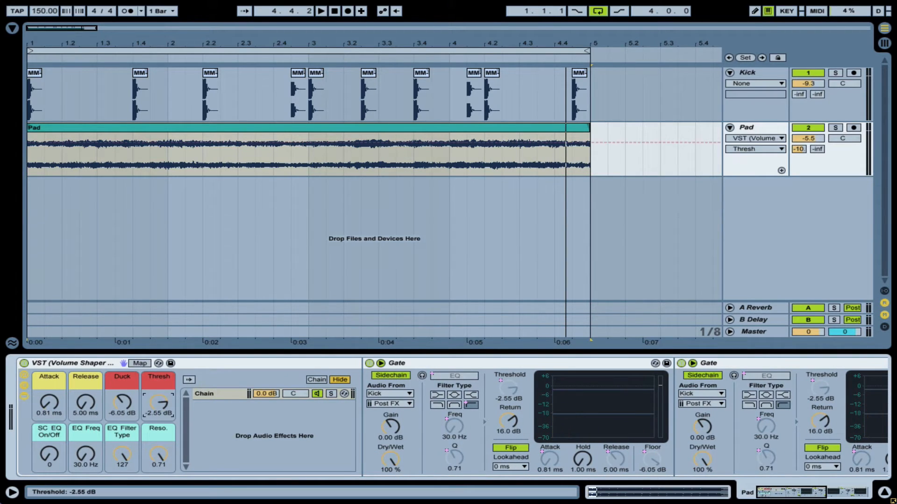
left_click_drag(159, 402, 159, 458)
key("space")
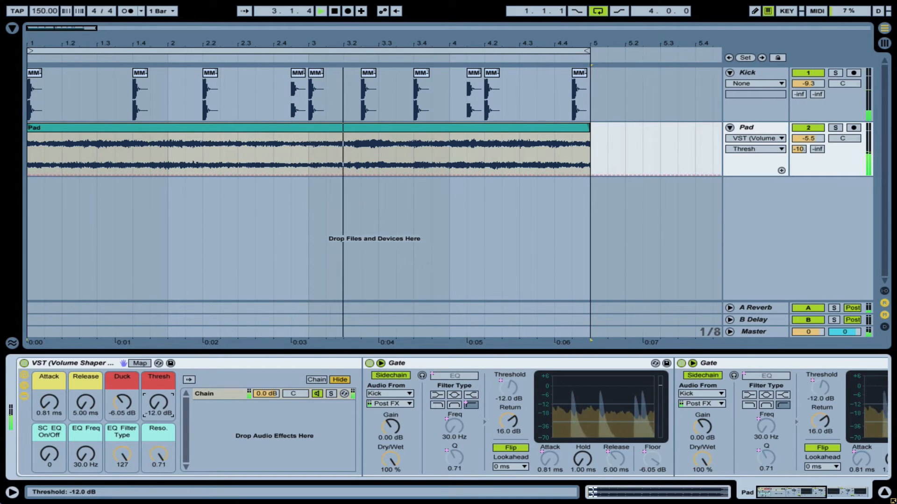
key("space")
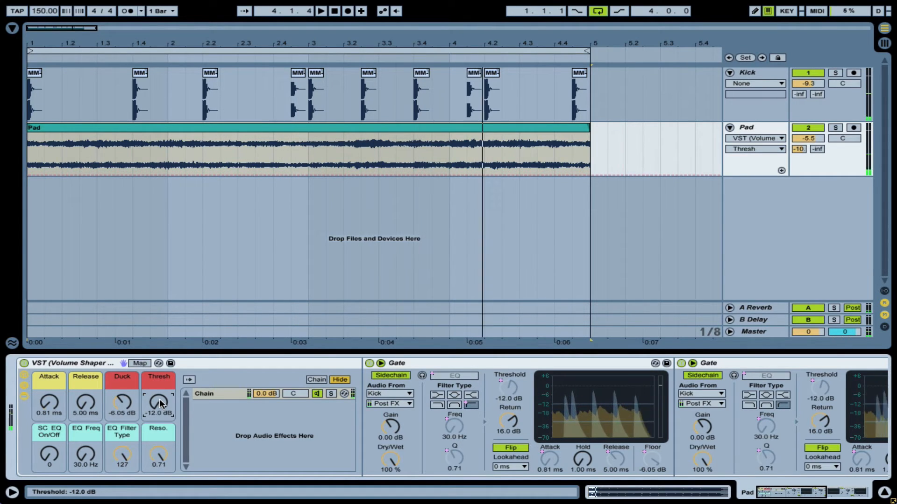
Step: Set the rack's Thresh macro to -9.35 dB and select the SC EQ On/Off macro
left_click_drag(159, 402, 159, 385)
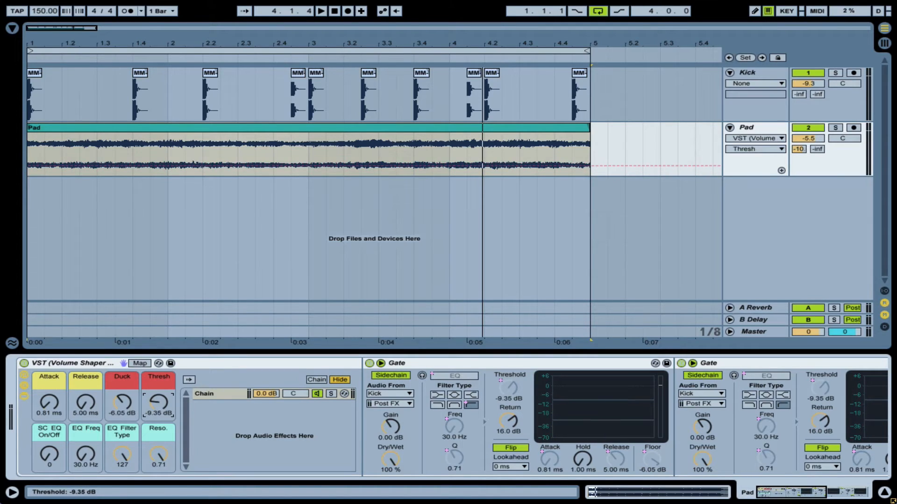
left_click(49, 452)
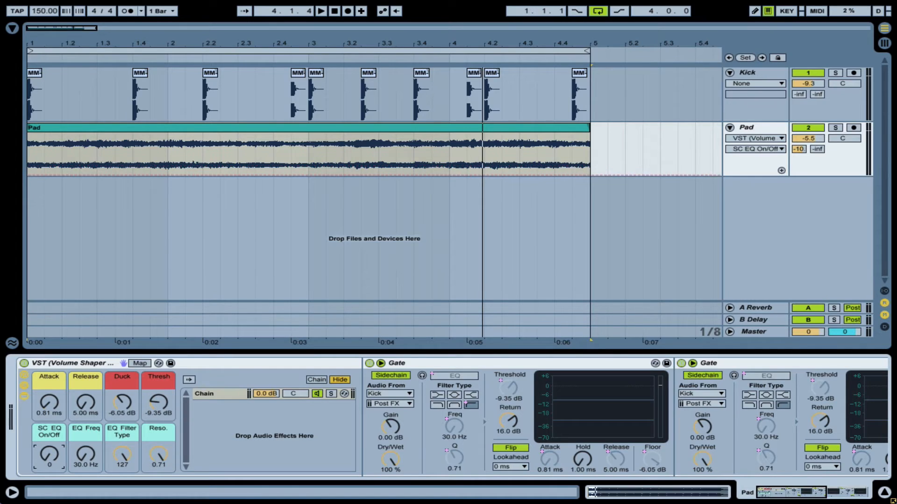
Step: Set the SC EQ On/Off macro to 127 and raise the EQ Freq macro to 157 Hz while auditioning the loop
left_click_drag(49, 452, 85, 461)
key("space")
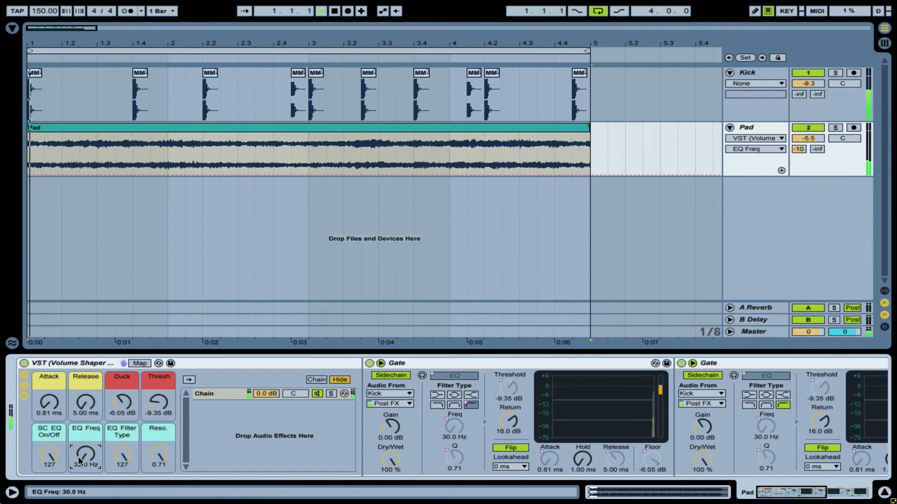
left_click_drag(86, 455, 85, 444)
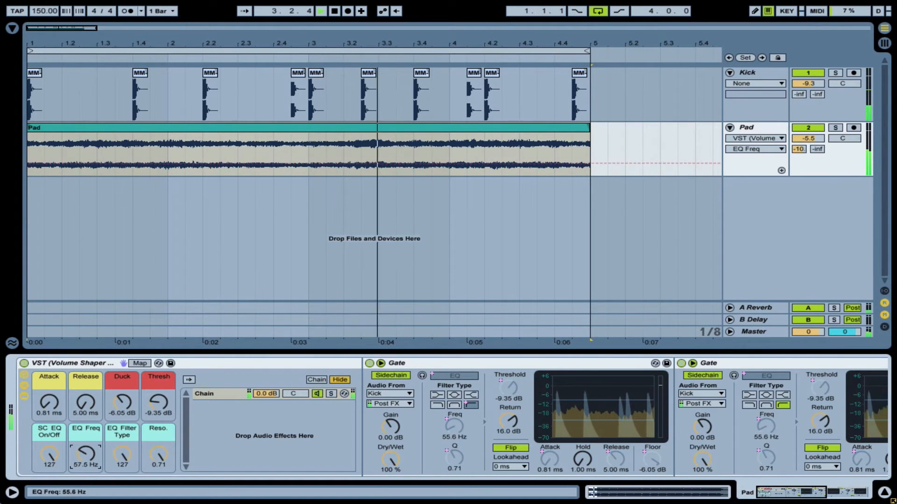
left_click_drag(88, 457, 88, 458)
key("space")
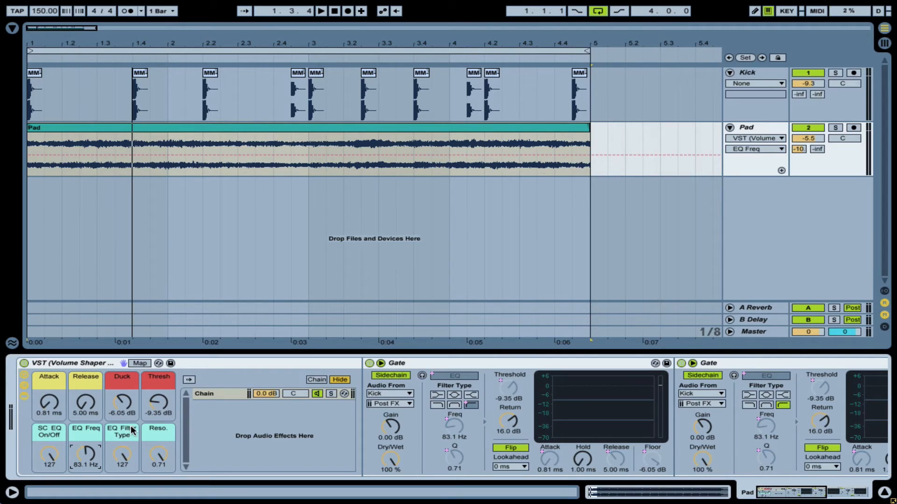
left_click_drag(89, 458, 89, 443)
key("space")
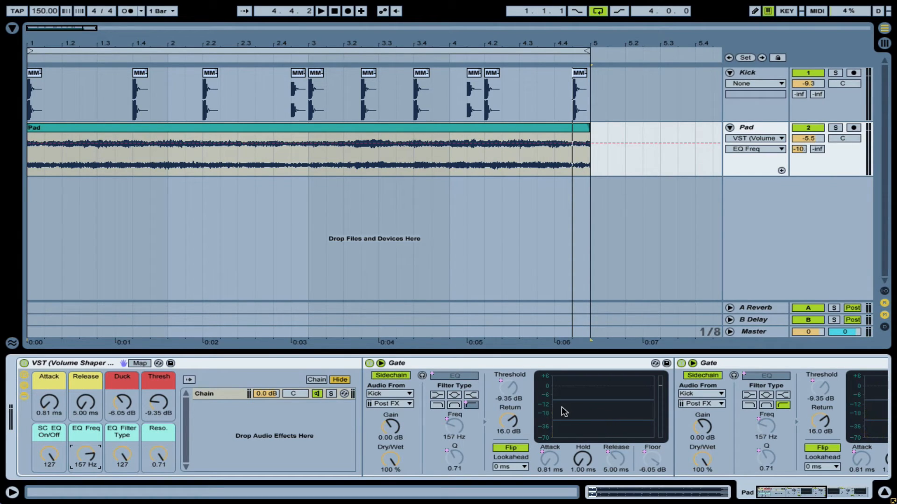
Step: Set the rack's Thresh macro to -12.0 dB and play the loop to check the kick signal against the first Gate's threshold
left_click(155, 405)
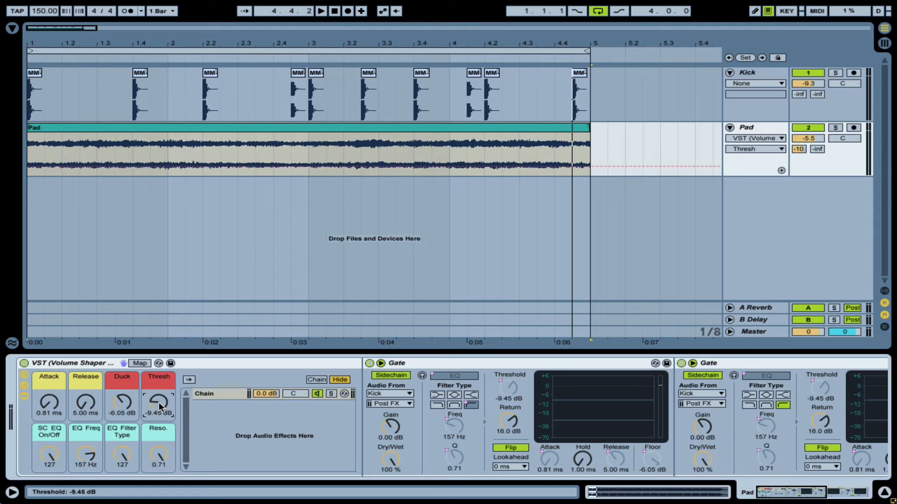
left_click_drag(158, 402, 158, 410)
key("space")
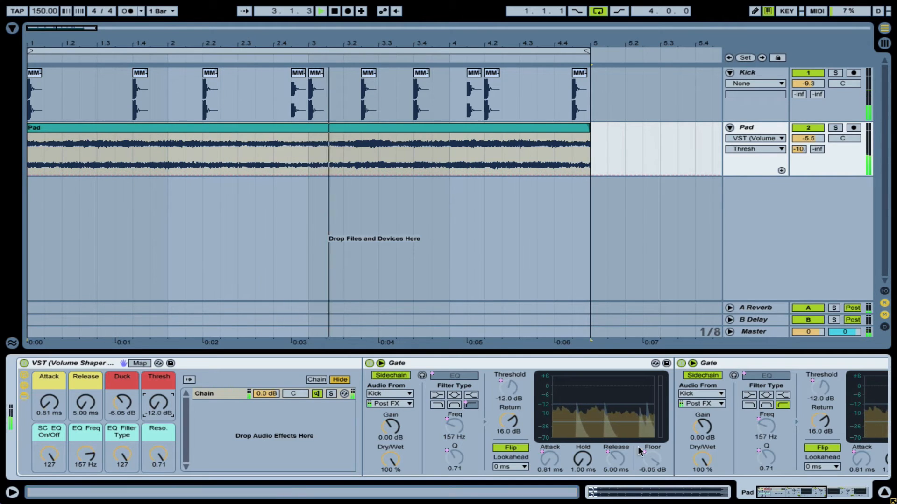
left_click(639, 406)
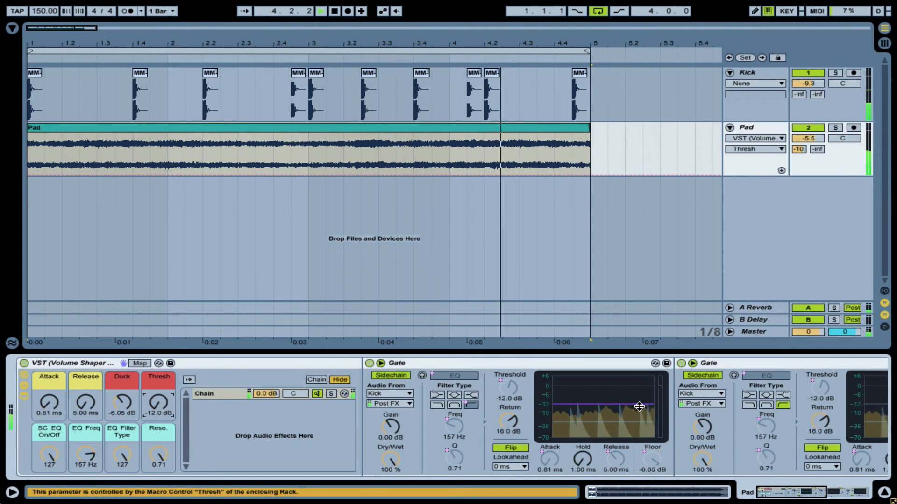
key("space")
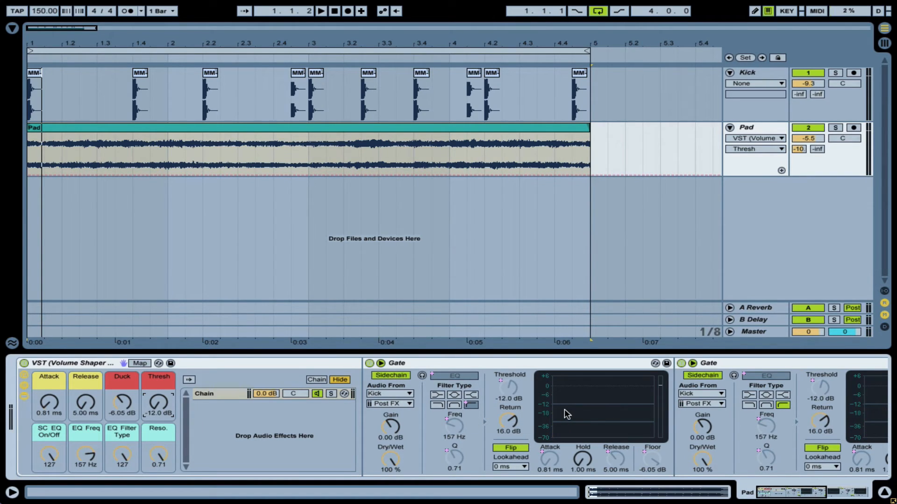
Step: Set the first Gate's sidechain Gain to 3 dB
mouse_move(159, 402)
left_mouse_down()
mouse_move(159, 371)
mouse_move(150, 414)
left_mouse_up()
left_click(388, 424)
type("3")
key("Return")
scroll(541, 455, "right", 1)
Step: Set the sidechain Gain of the second and third Gates to 3 dB
left_click(668, 431)
type("3")
key("Return")
scroll(670, 433, "right", 10)
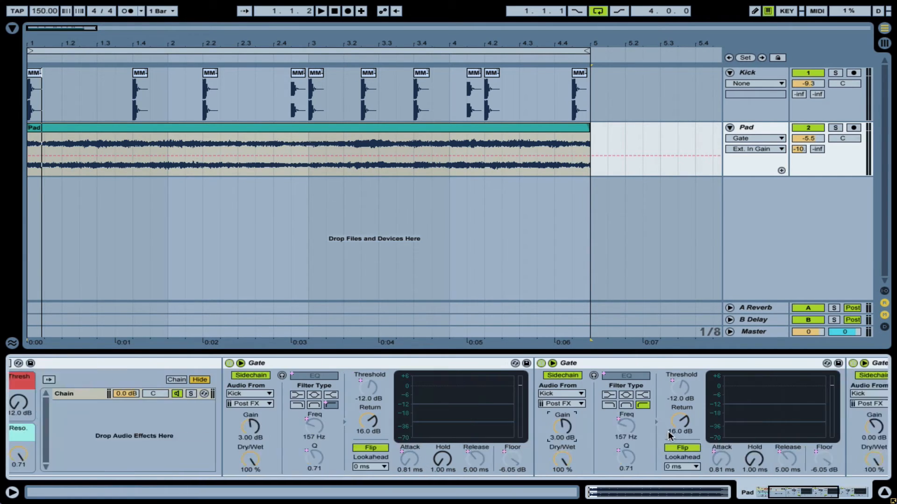
left_click(672, 427)
type("3")
key("Return")
scroll(673, 430, "left", 10)
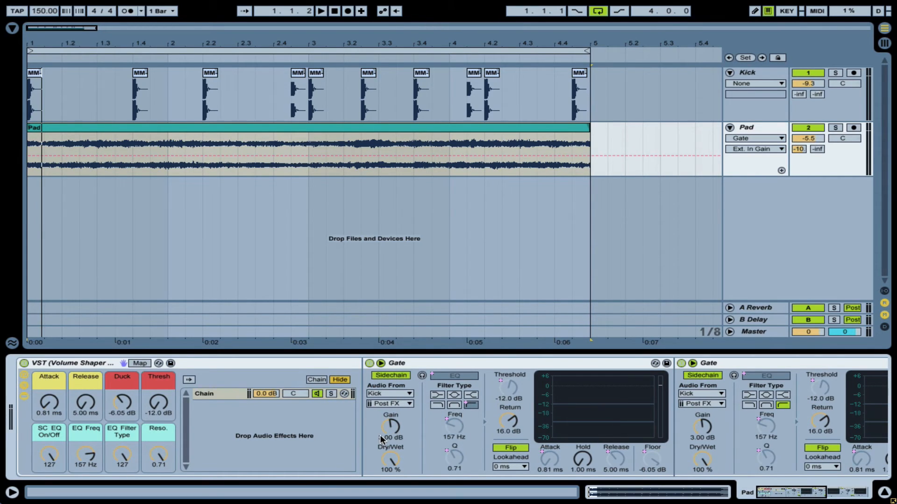
Step: Play the loop to check the boosted sidechain signal and try the Duck macro at -5.92 dB
left_click(158, 404)
key("space")
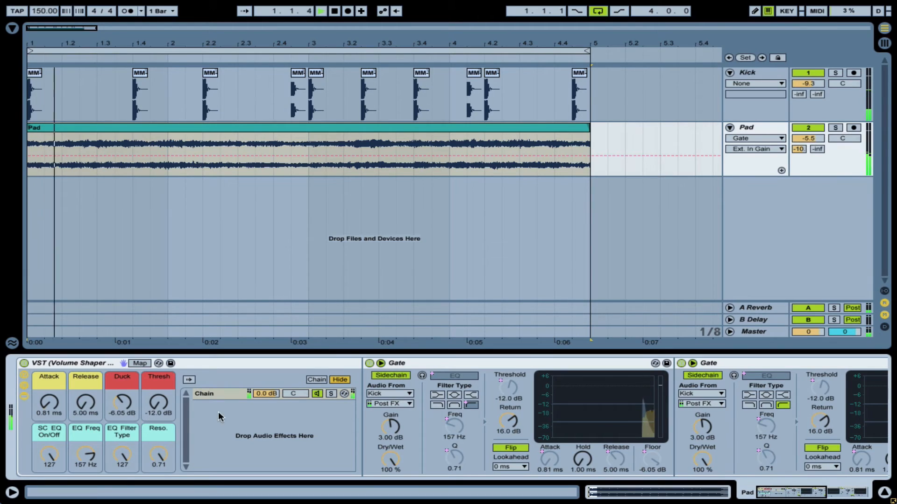
left_click_drag(122, 401, 123, 400)
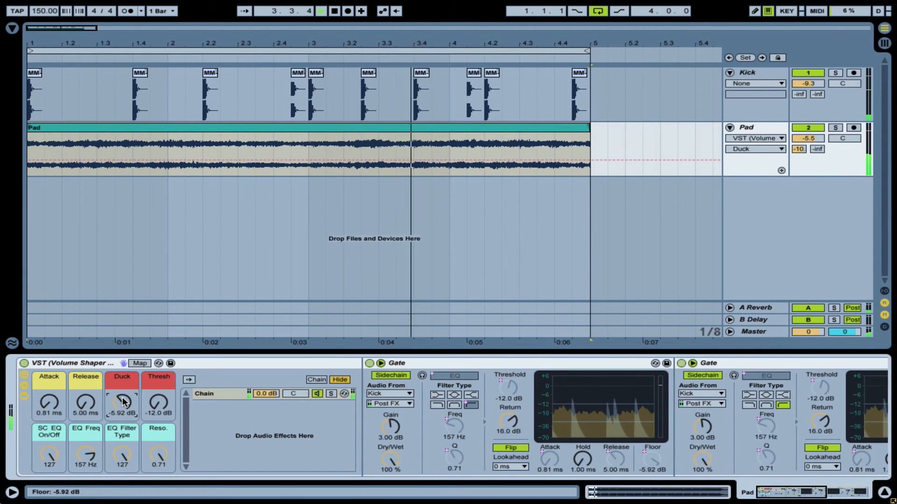
key("space")
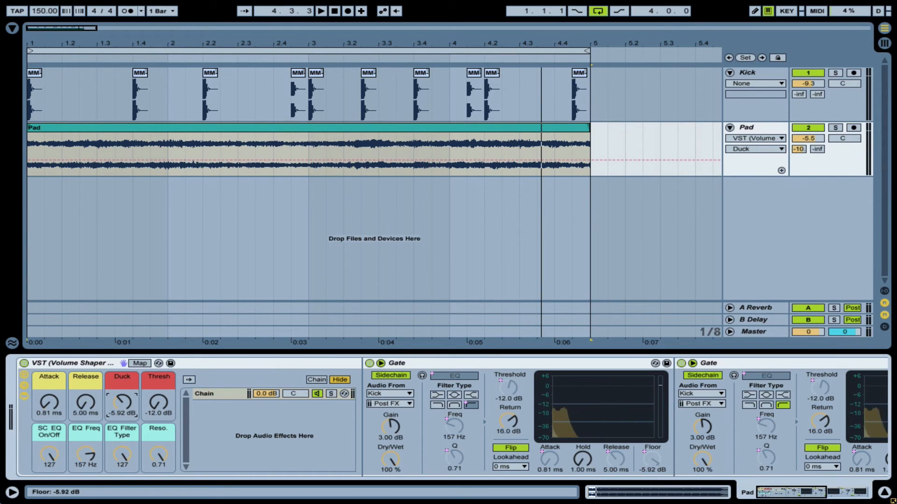
Step: Try the Duck macro at -16.0 dB and play the loop to hear the stronger ducking
left_click_drag(122, 402, 123, 406)
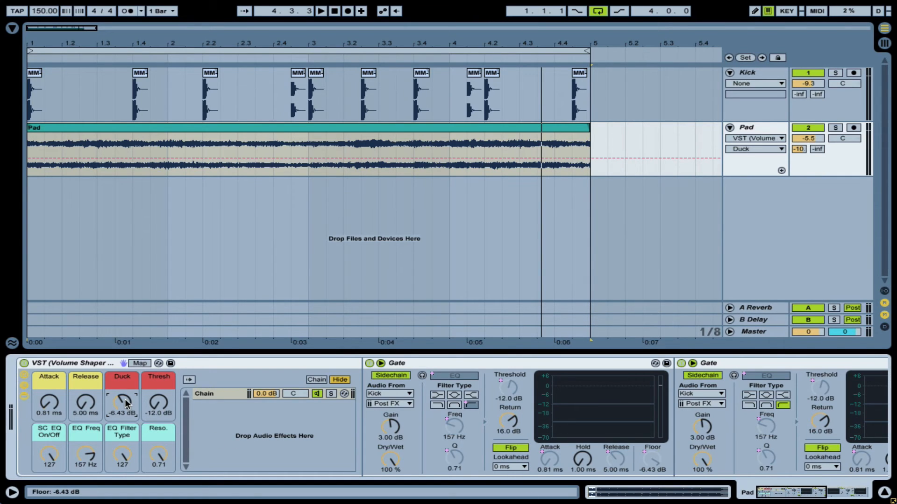
left_click_drag(125, 403, 125, 410)
left_click(159, 403)
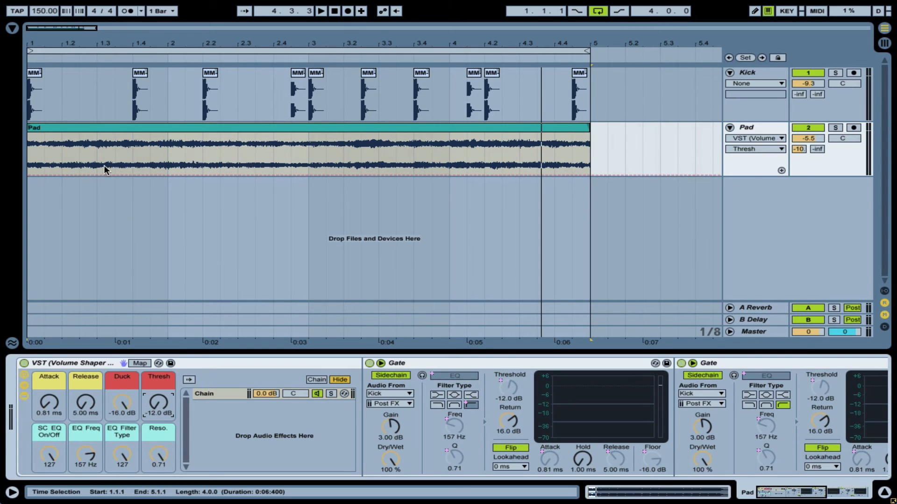
key("space")
left_click(118, 404)
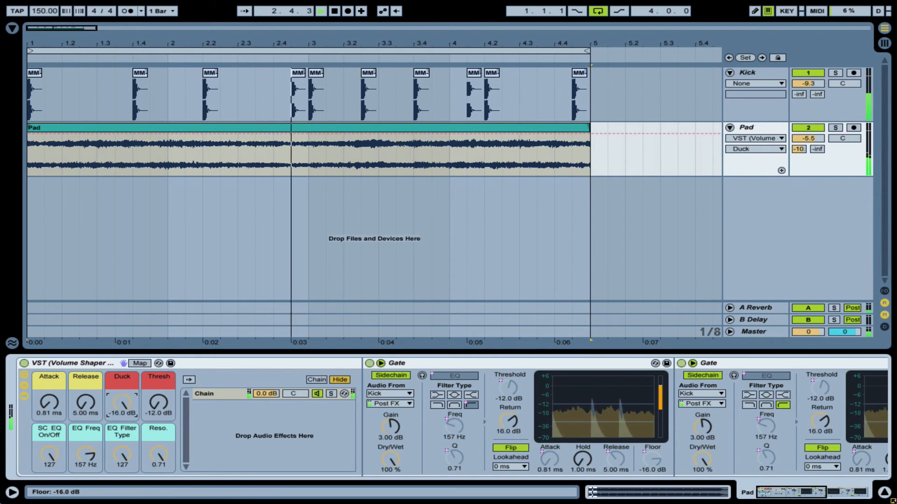
key("space")
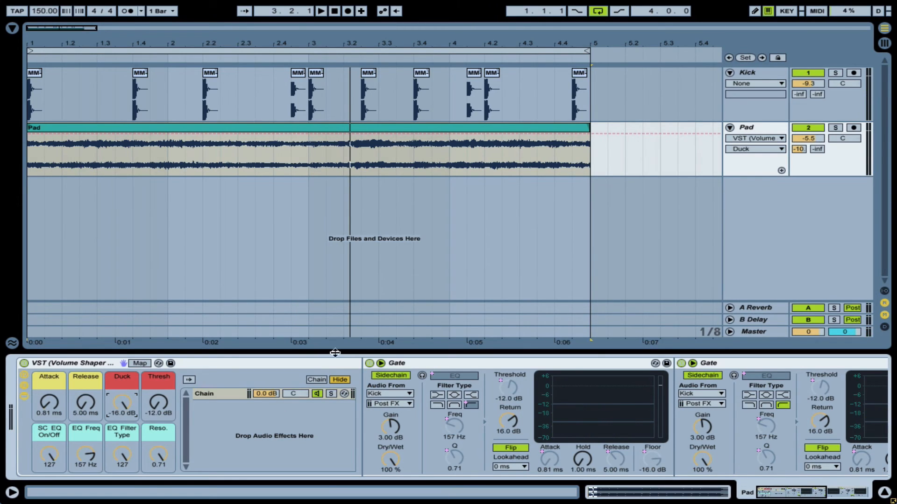
Step: Try the Duck macro at -8.06 dB and the EQ Freq macro at 112 Hz while playing the loop
left_click_drag(104, 406, 104, 395)
key("space")
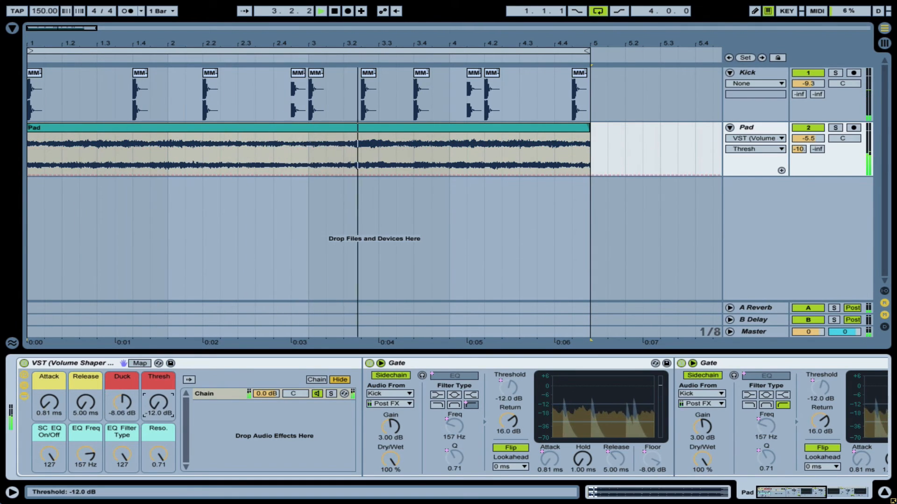
left_click_drag(85, 454, 86, 473)
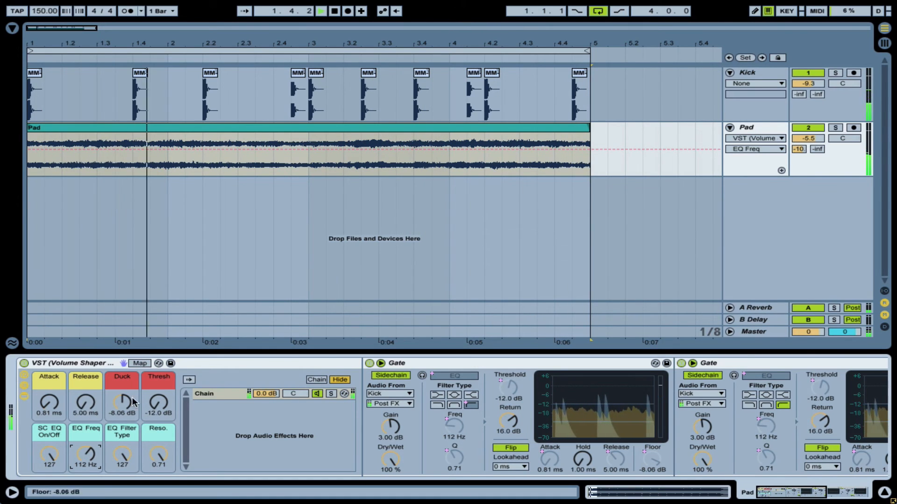
Step: Set the Release macro to 42.0 ms, Duck to -7.56 dB and EQ Freq to 94.9 Hz during playback, and stop the loop
left_click_drag(91, 408, 91, 391)
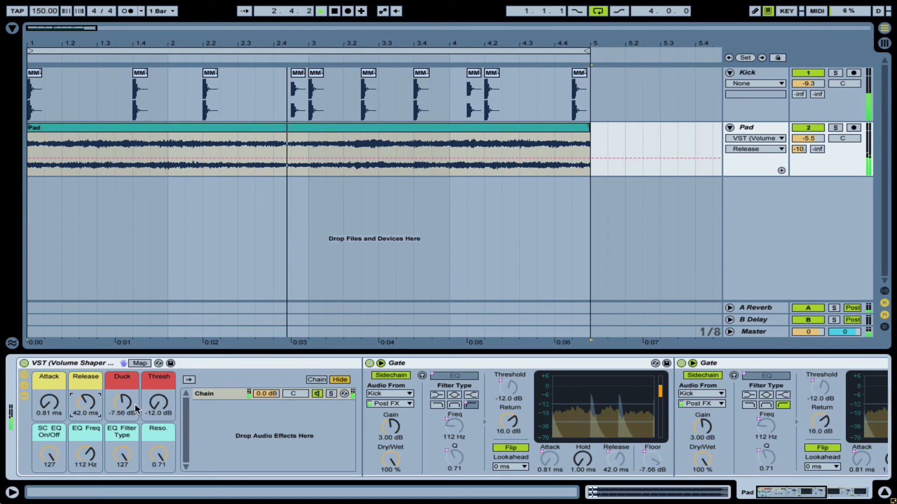
left_click_drag(86, 454, 82, 459)
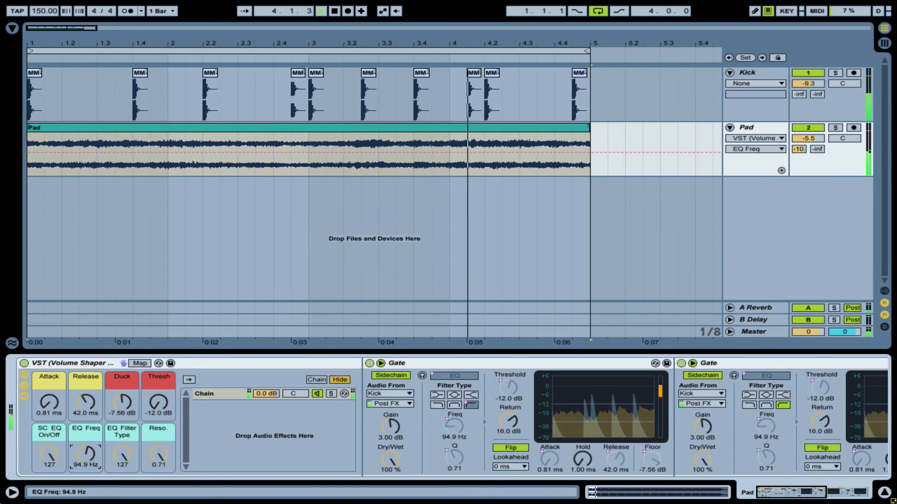
left_click(123, 403)
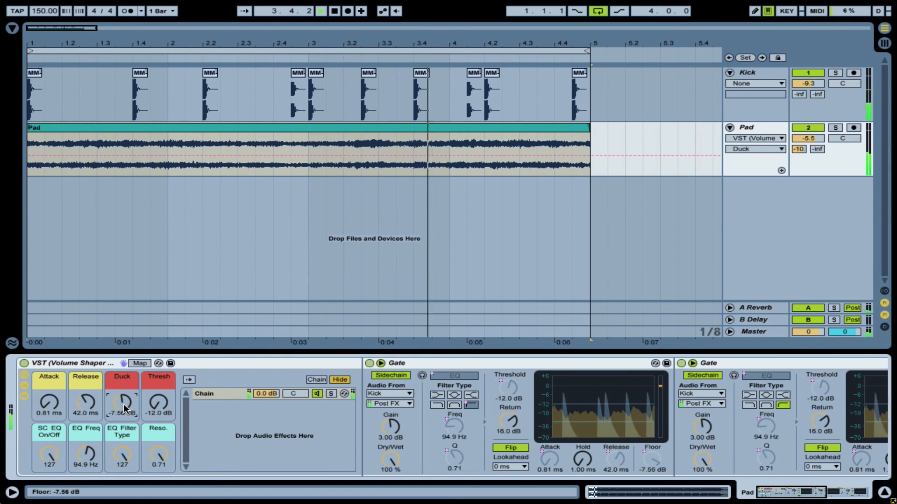
key("space")
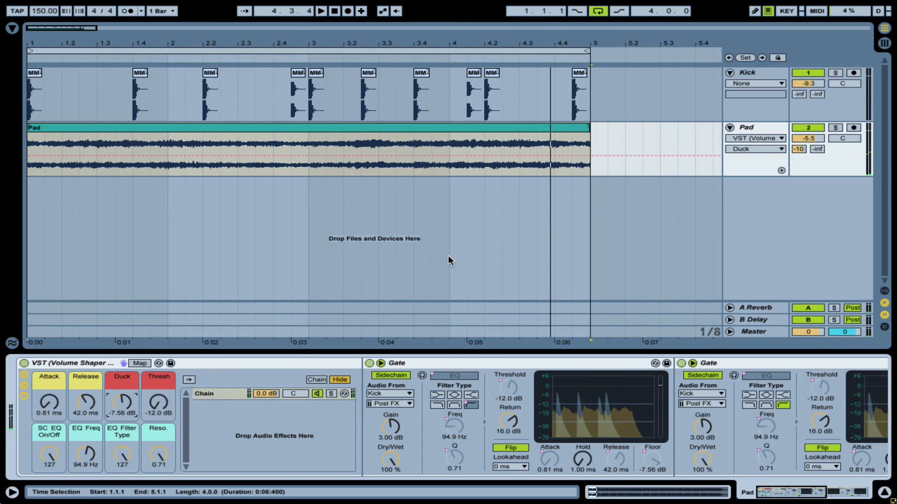